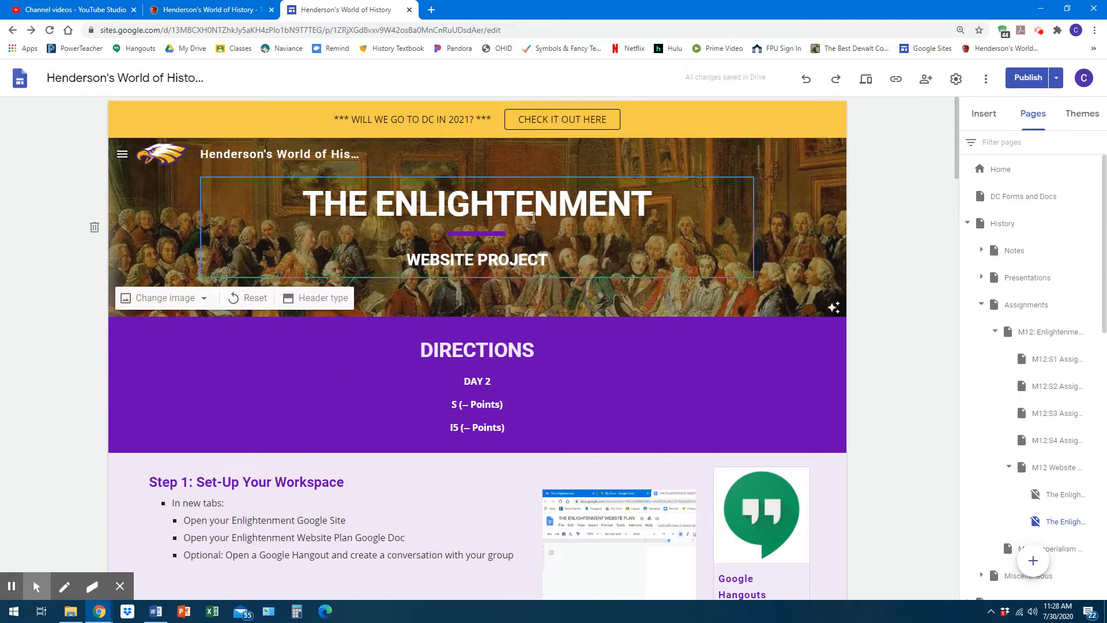
# Review the Day 2 directions of the Enlightenment website project, comparing the instructions in Steps 1 through 3.
pyautogui.scroll(-1, 873, 264)
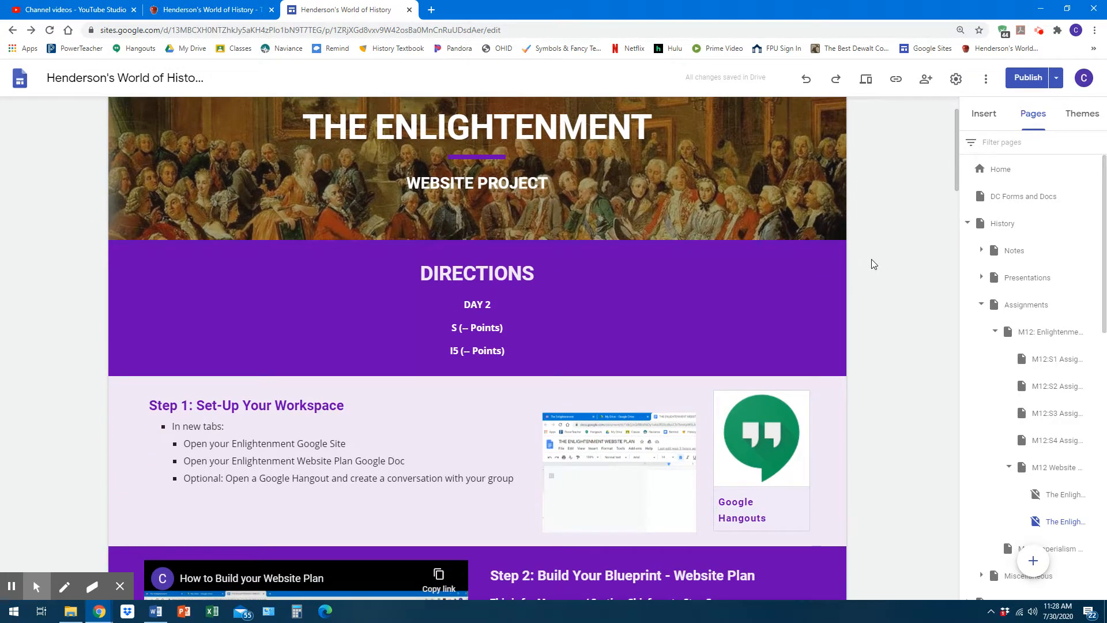
pyautogui.scroll(-2, 874, 263)
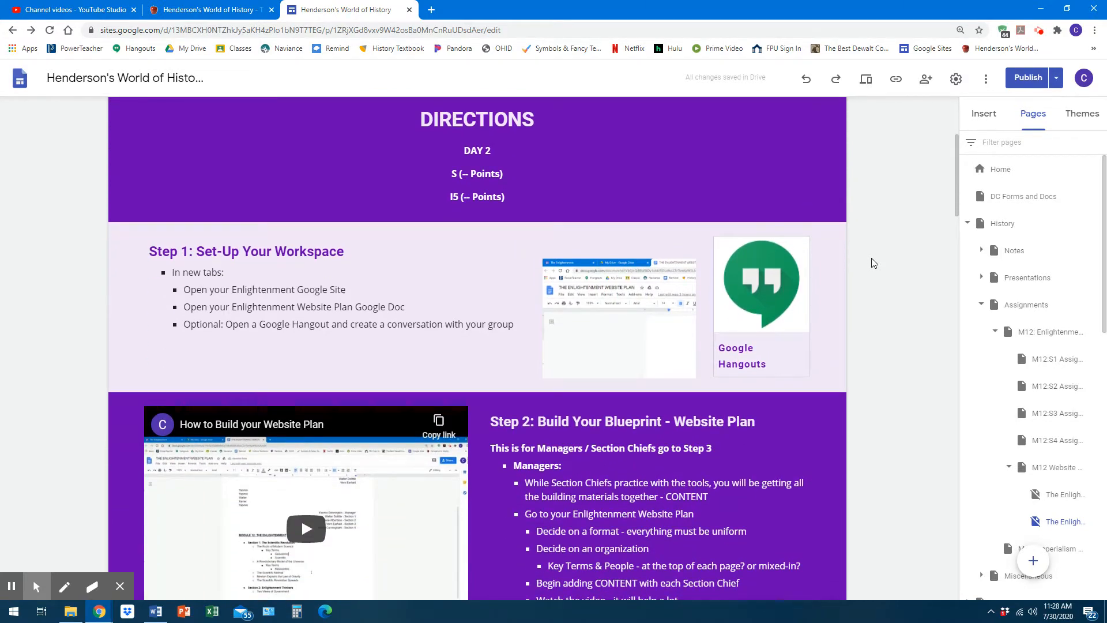
pyautogui.scroll(-1, 874, 263)
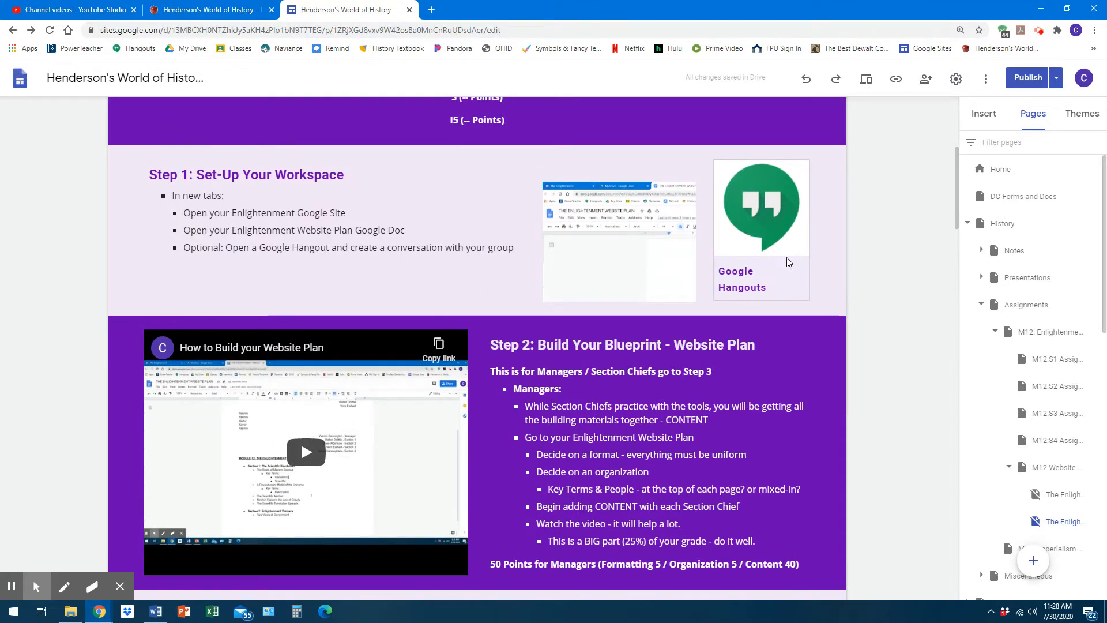
pyautogui.click(269, 199)
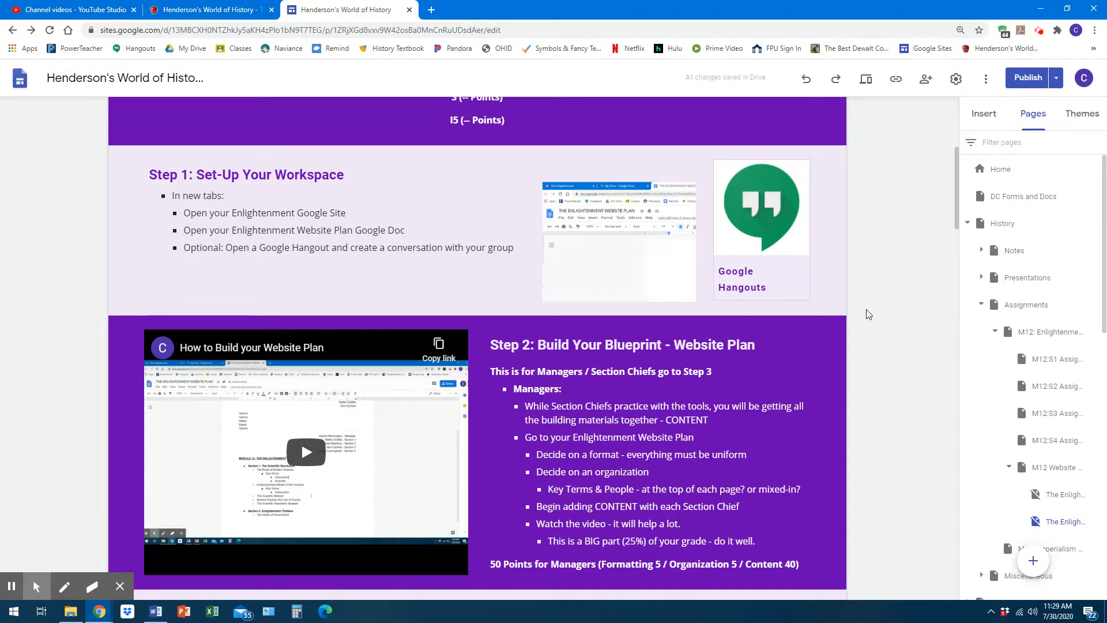
pyautogui.scroll(-5, 891, 263)
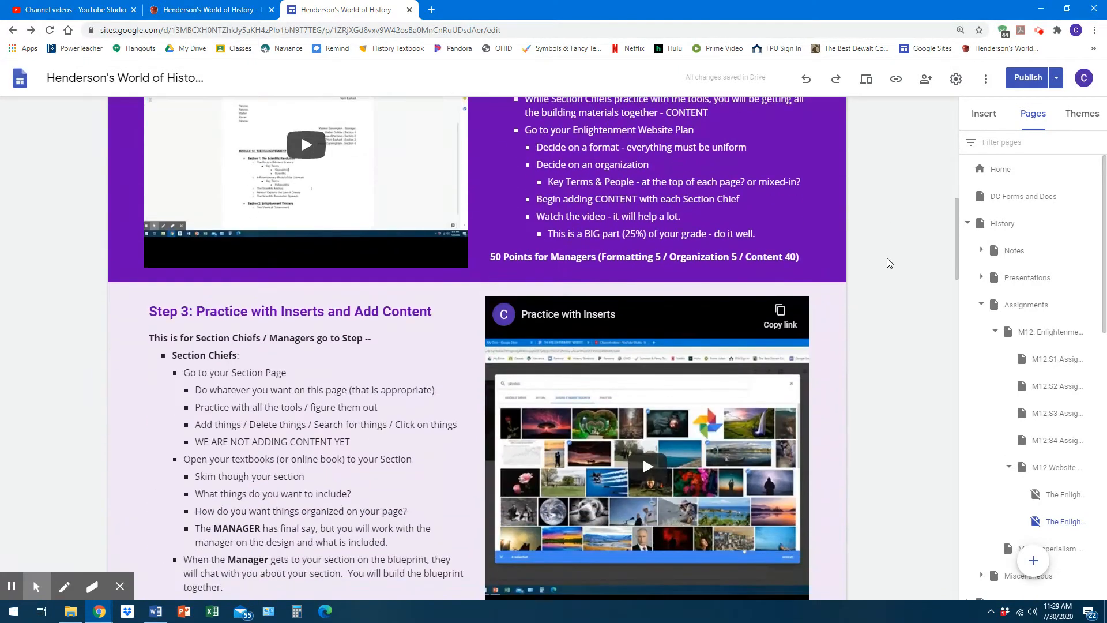
pyautogui.scroll(-3, 888, 262)
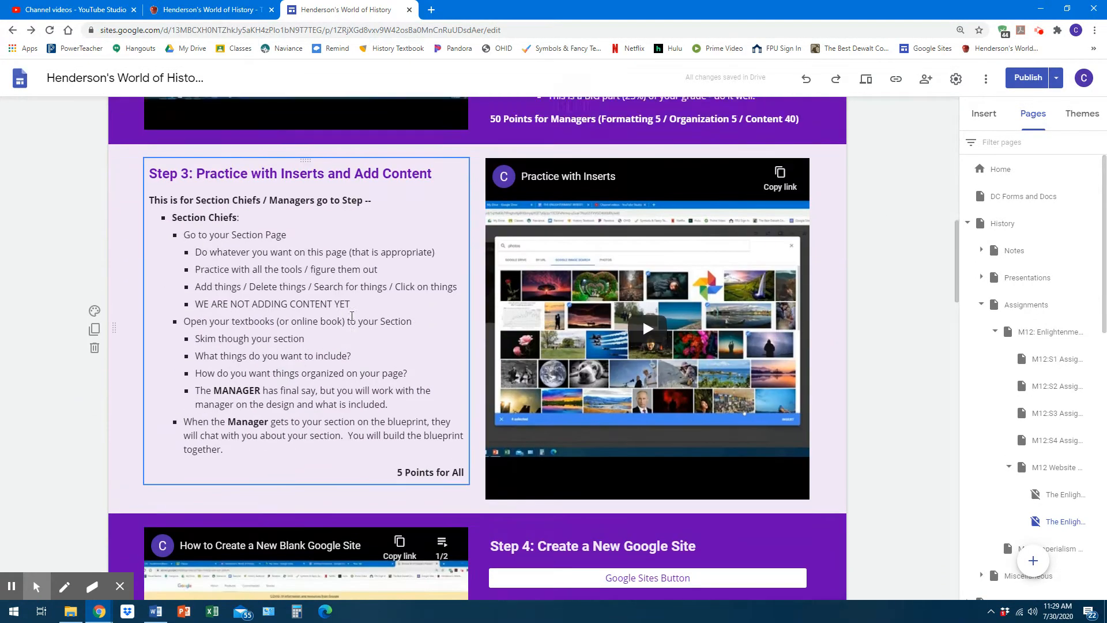
pyautogui.scroll(5, 546, 281)
pyautogui.scroll(3, 546, 280)
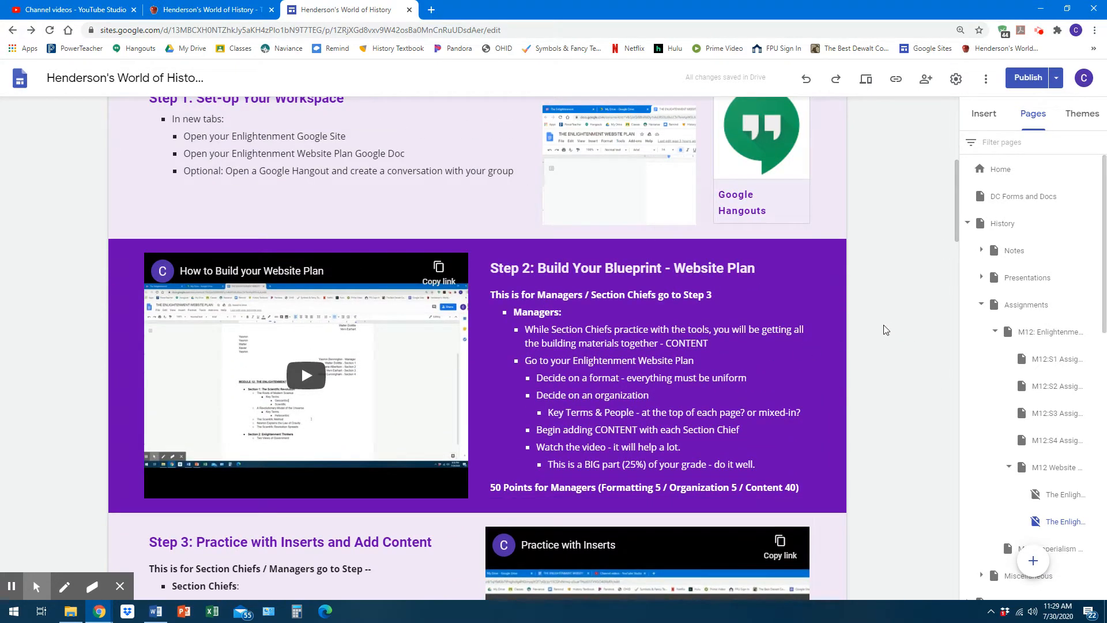
pyautogui.scroll(-4, 883, 326)
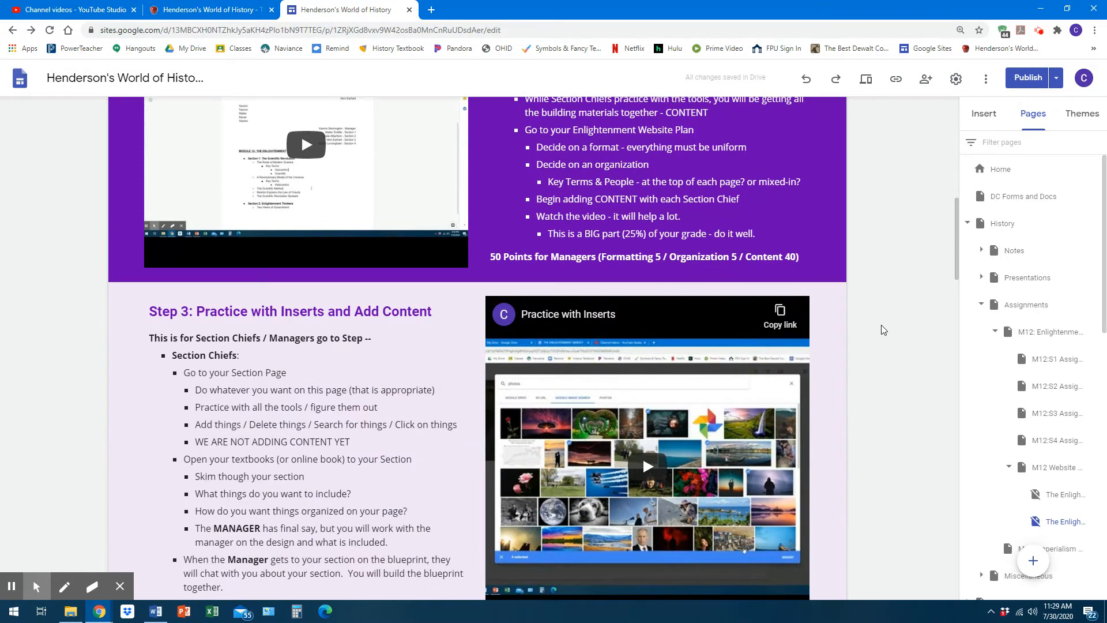
pyautogui.scroll(-1, 880, 329)
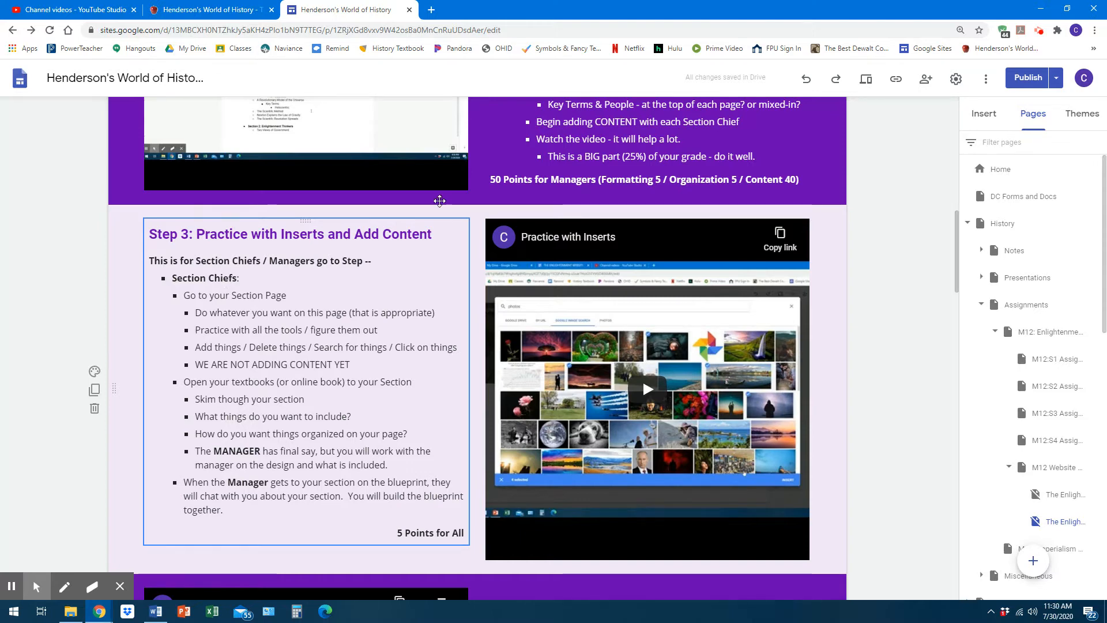
pyautogui.scroll(5, 724, 231)
pyautogui.scroll(1, 337, 261)
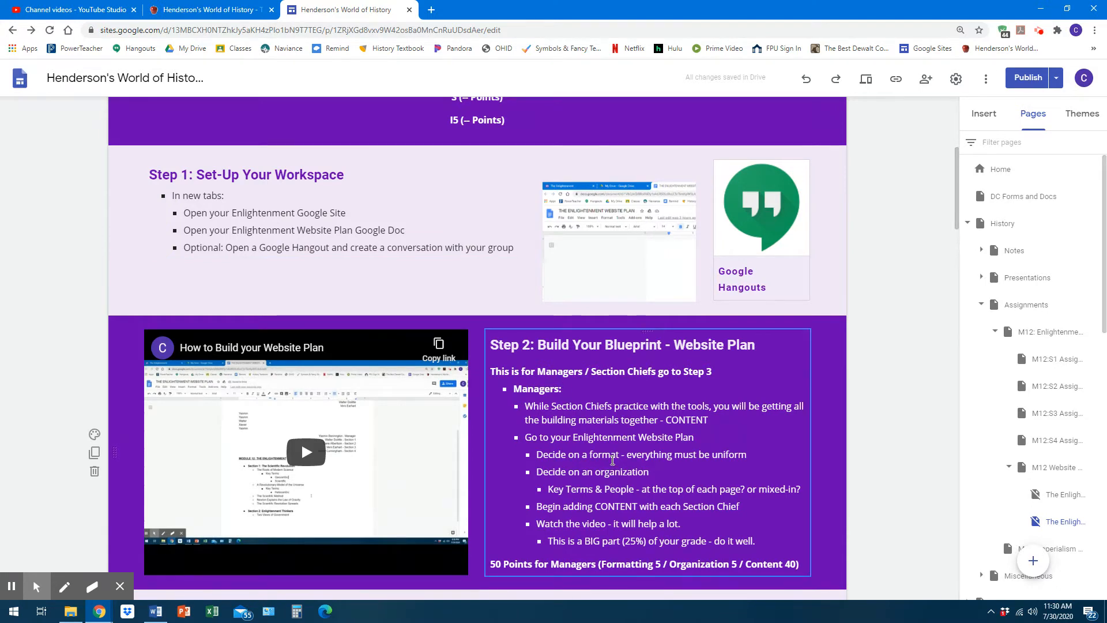
pyautogui.scroll(-1, 615, 462)
pyautogui.scroll(-4, 672, 436)
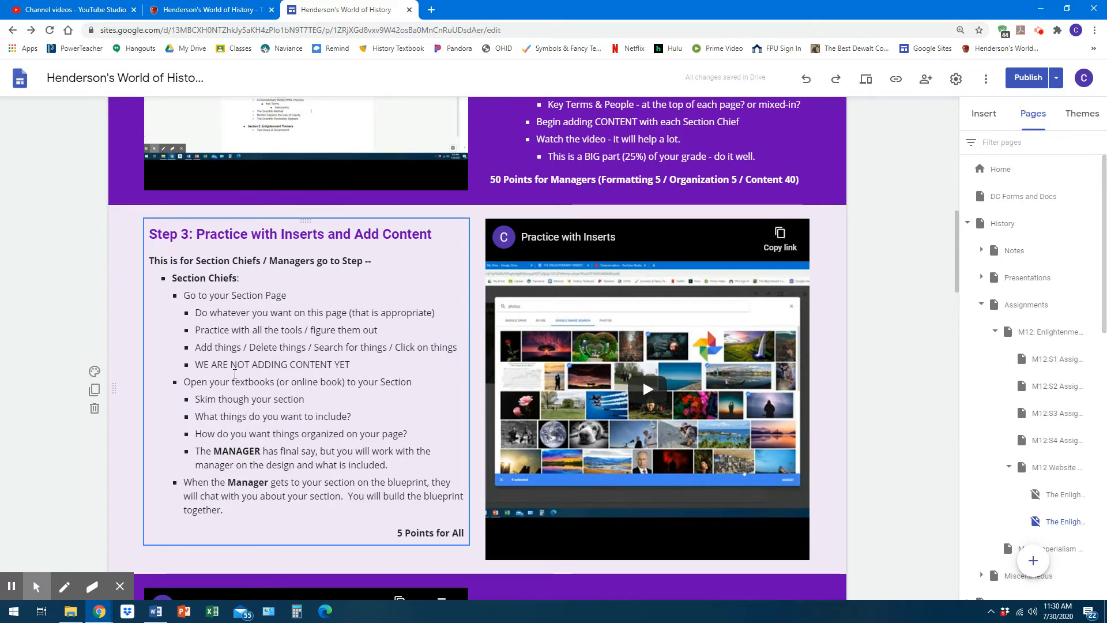
# Bold "Section Chief" in the adding CONTENT bullet and "Section Chiefs" in the first Managers bullet of Step 2.
pyautogui.scroll(3, 300, 349)
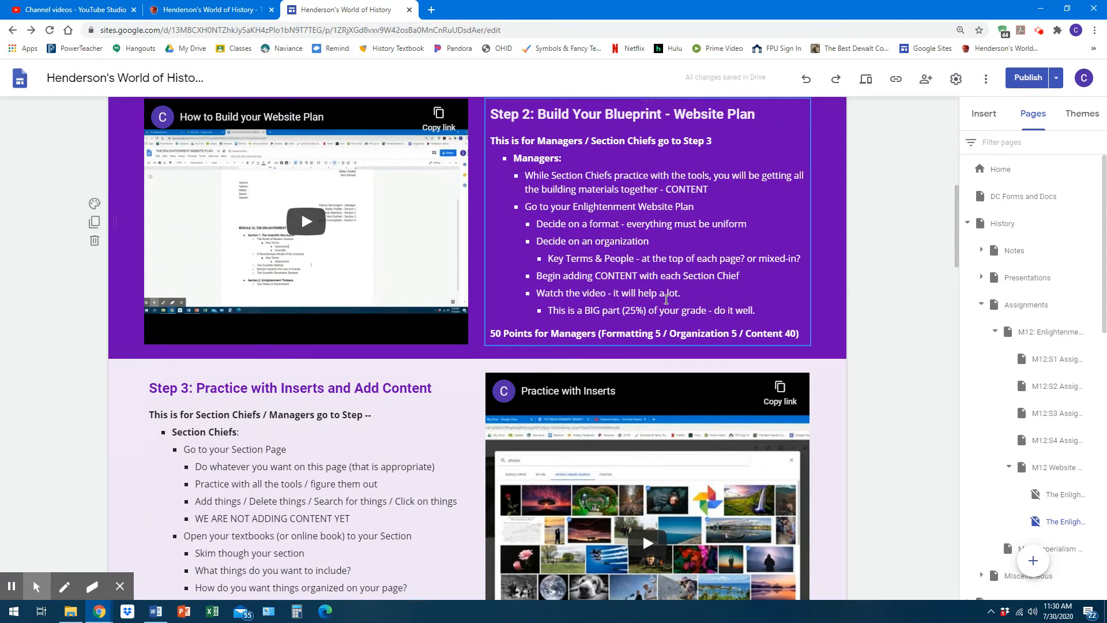
pyautogui.moveTo(685, 277); pyautogui.dragTo(744, 276)
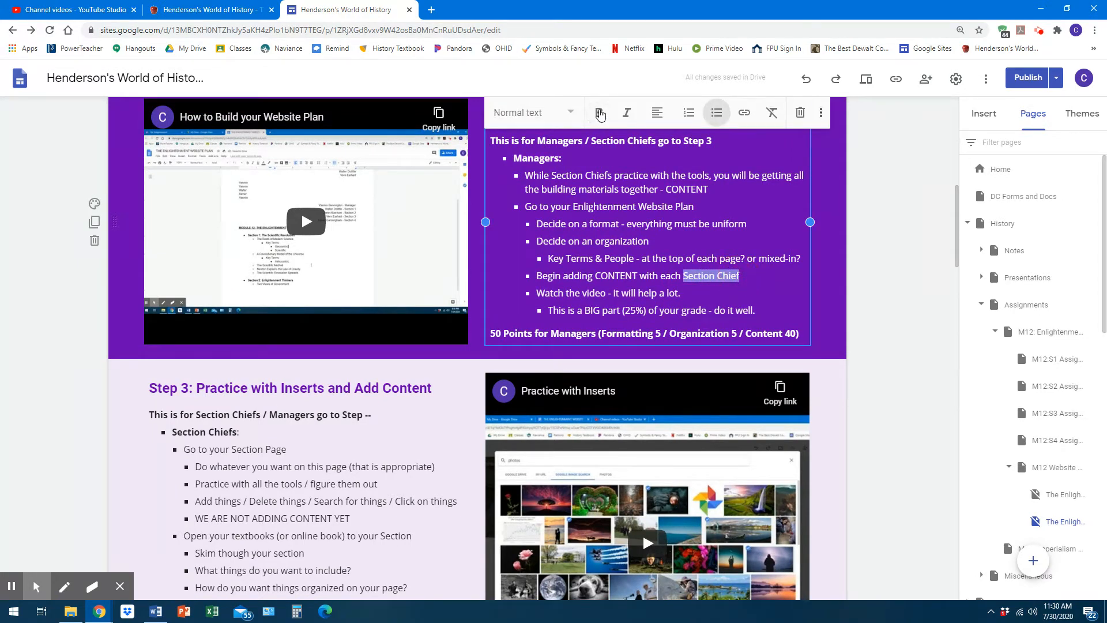
pyautogui.click(598, 112)
pyautogui.scroll(1, 620, 273)
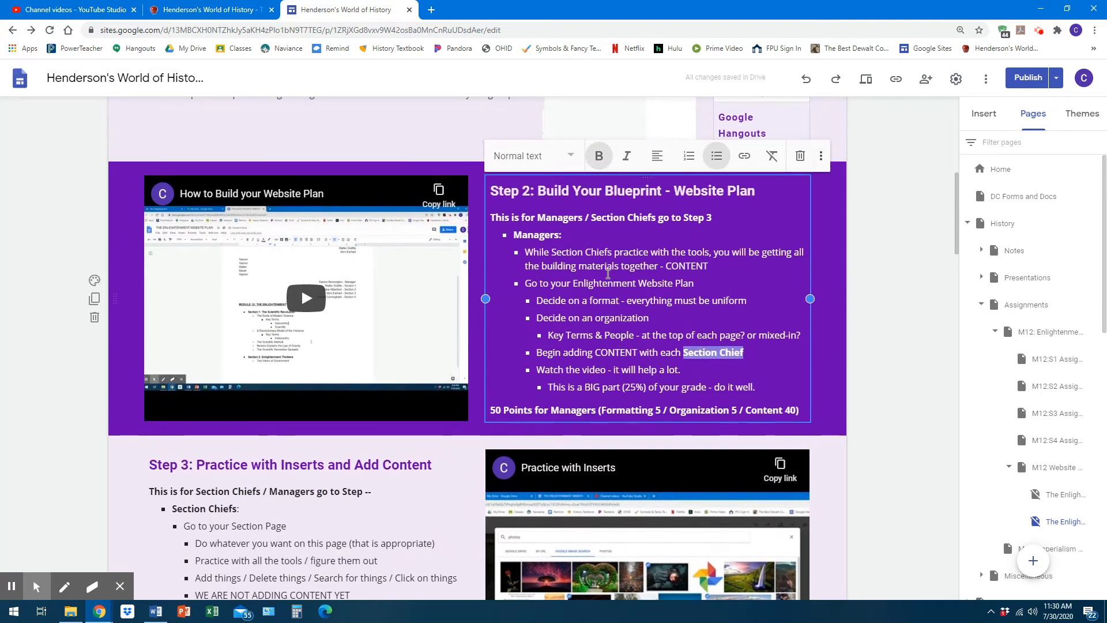
pyautogui.moveTo(551, 252); pyautogui.dragTo(611, 252)
pyautogui.click(600, 158)
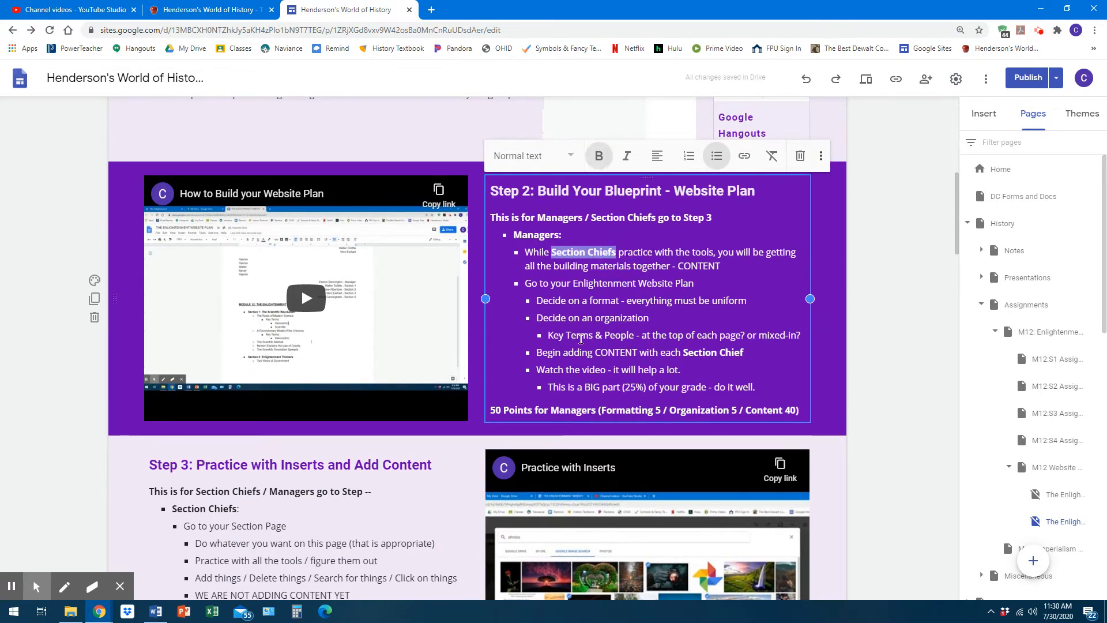
# Move the Step 3 bullets from "Open your textbooks" through "When the Manager gets to your section" above "Go to your Section Page".
pyautogui.scroll(2, 581, 339)
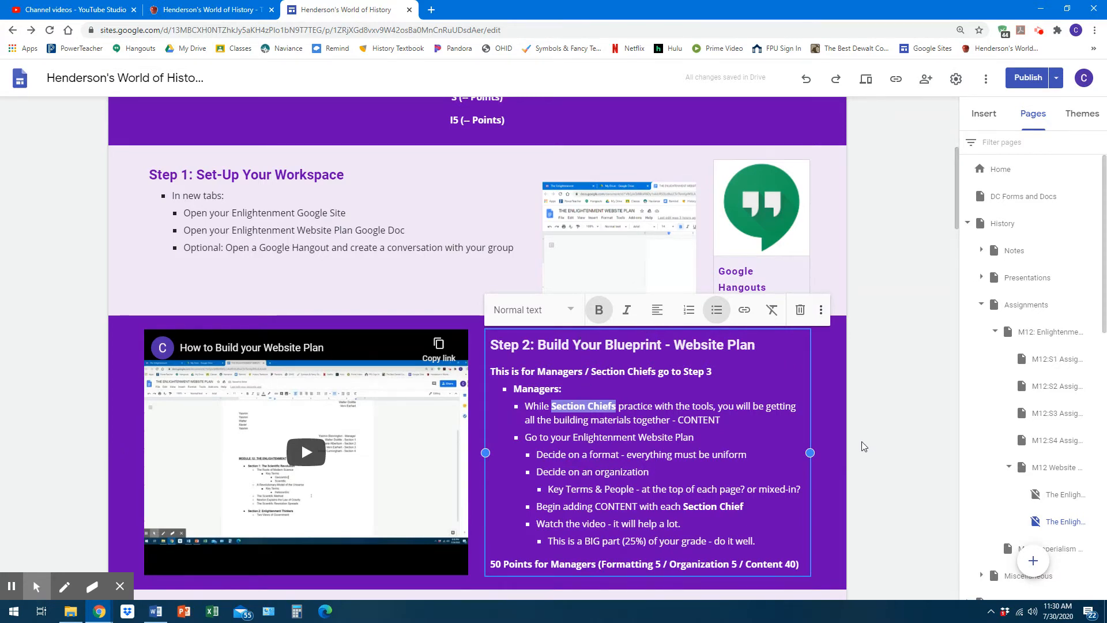
pyautogui.scroll(-4, 861, 446)
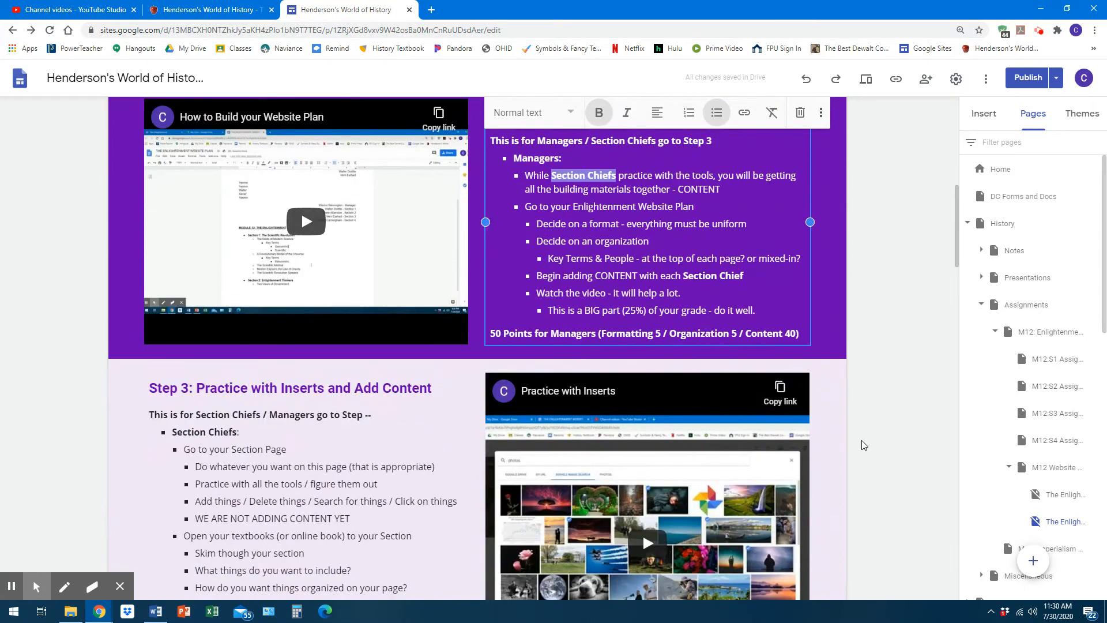
pyautogui.scroll(-3, 863, 445)
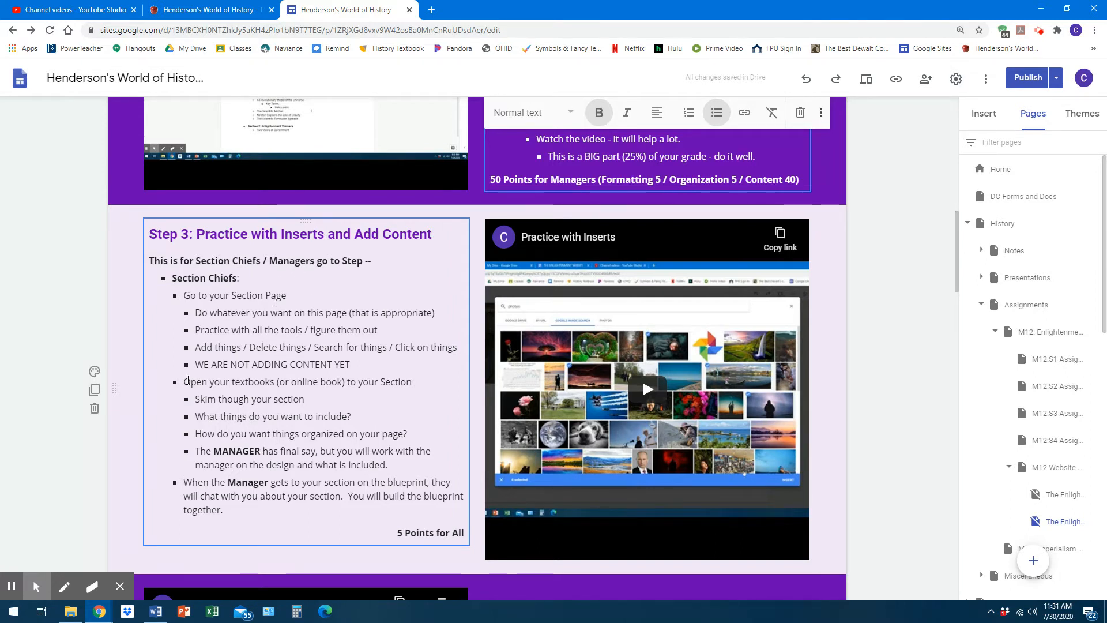
pyautogui.moveTo(185, 381); pyautogui.dragTo(314, 507)
pyautogui.hotkey('ctrl', 'c')
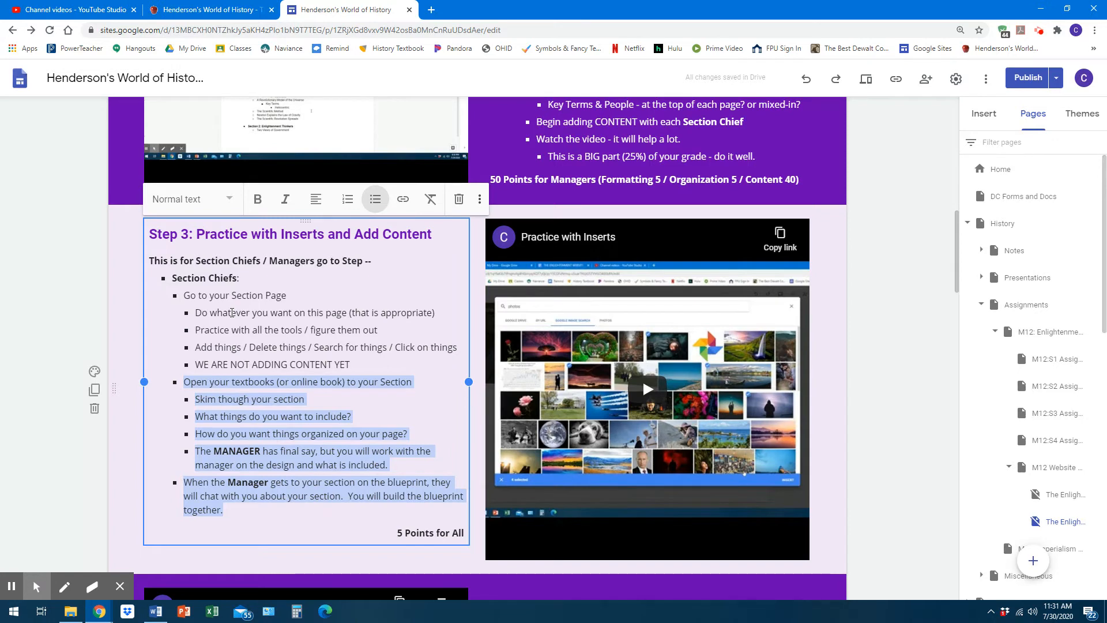
pyautogui.press('BackSpace')
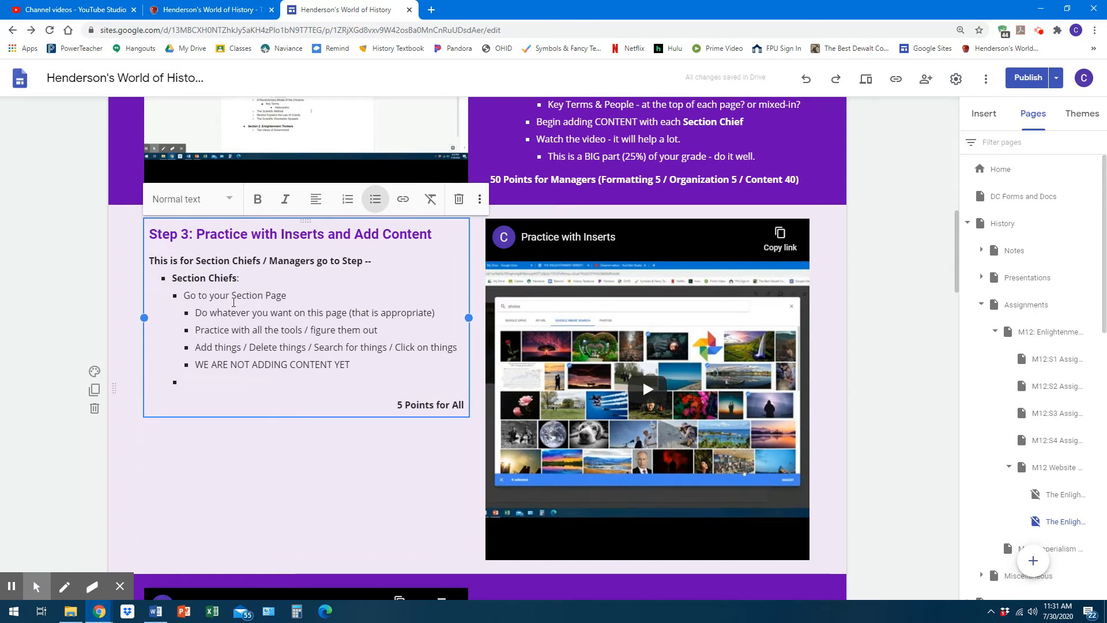
pyautogui.click(184, 296)
pyautogui.press('Return')
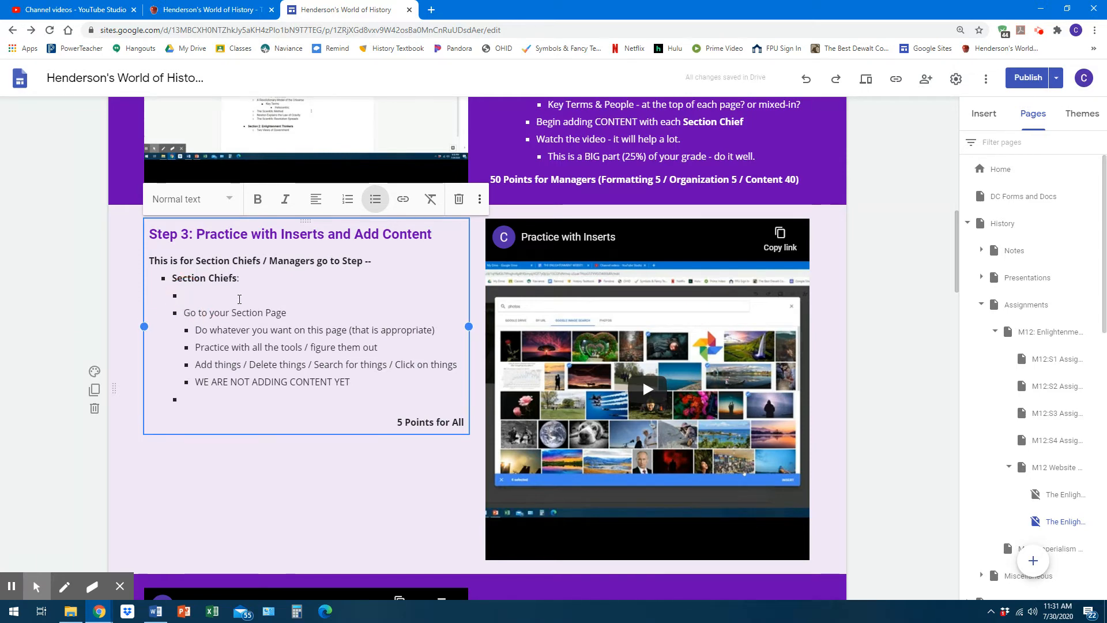
pyautogui.hotkey('ctrl', 'v')
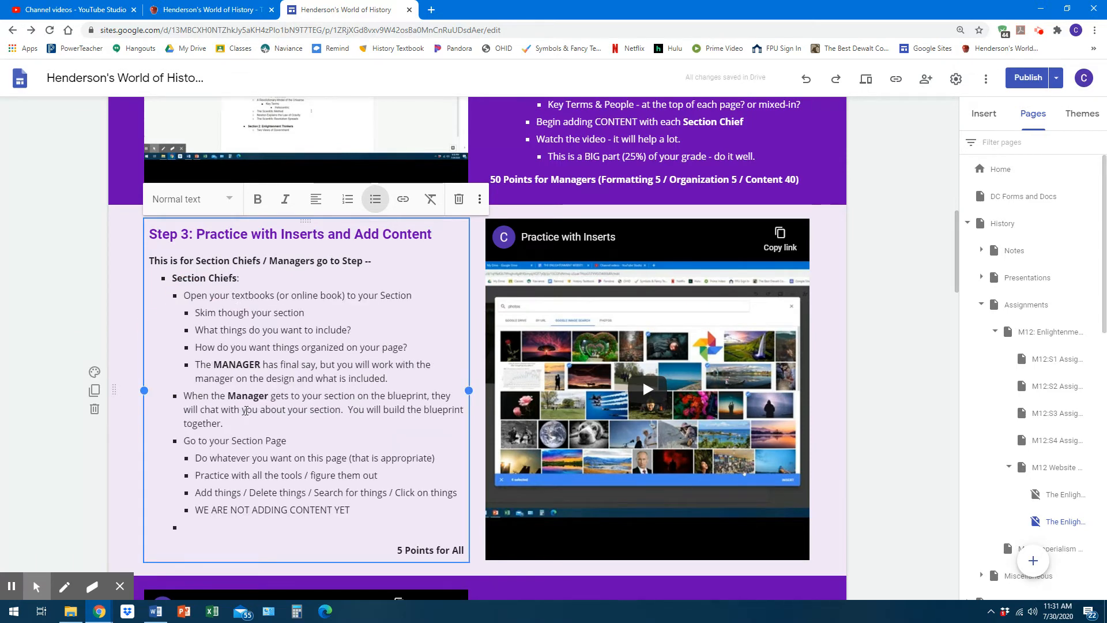
# Insert "should be and" after "What things" in the Step 3 bullet about what to include.
pyautogui.click(249, 331)
pyautogui.write('should be')
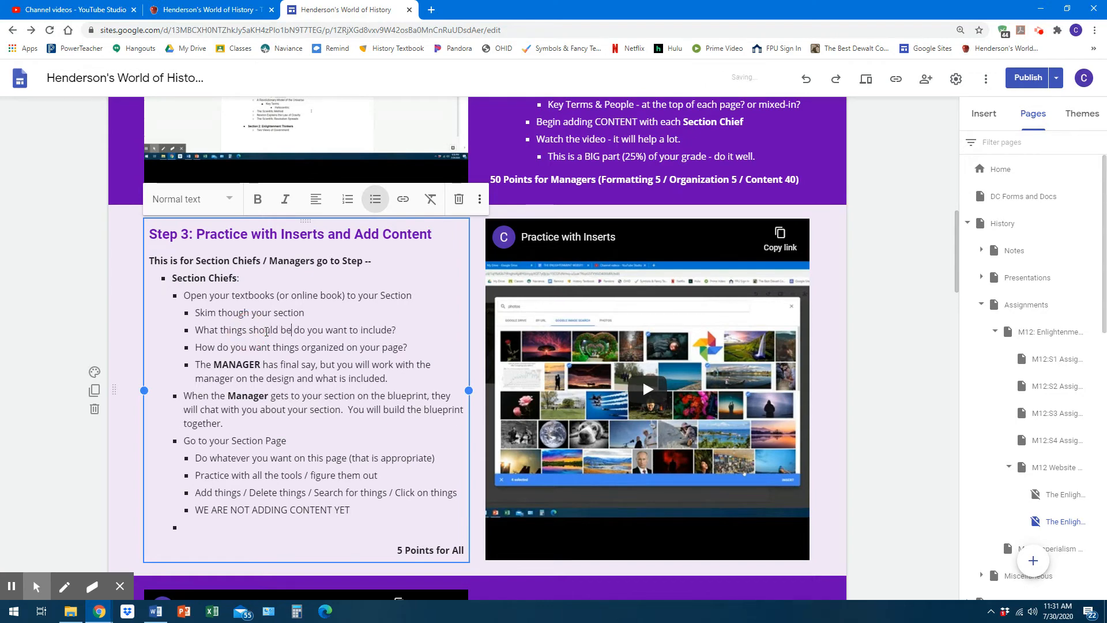
pyautogui.write(' and')
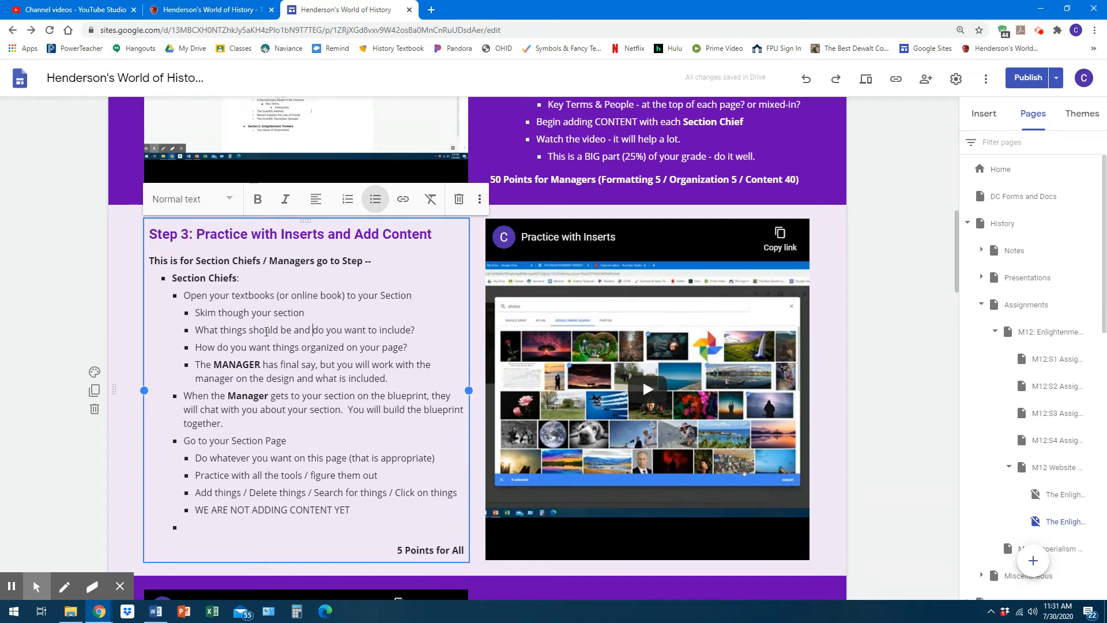
# Change that bullet's ending to "to be included?" and delete the empty bullet at the end of the Step 3 list.
pyautogui.press('Right')
pyautogui.press('Right')
pyautogui.press('Right')
pyautogui.hotkey('ctrl', 'shift', 'Left')
pyautogui.press('BackSpace')
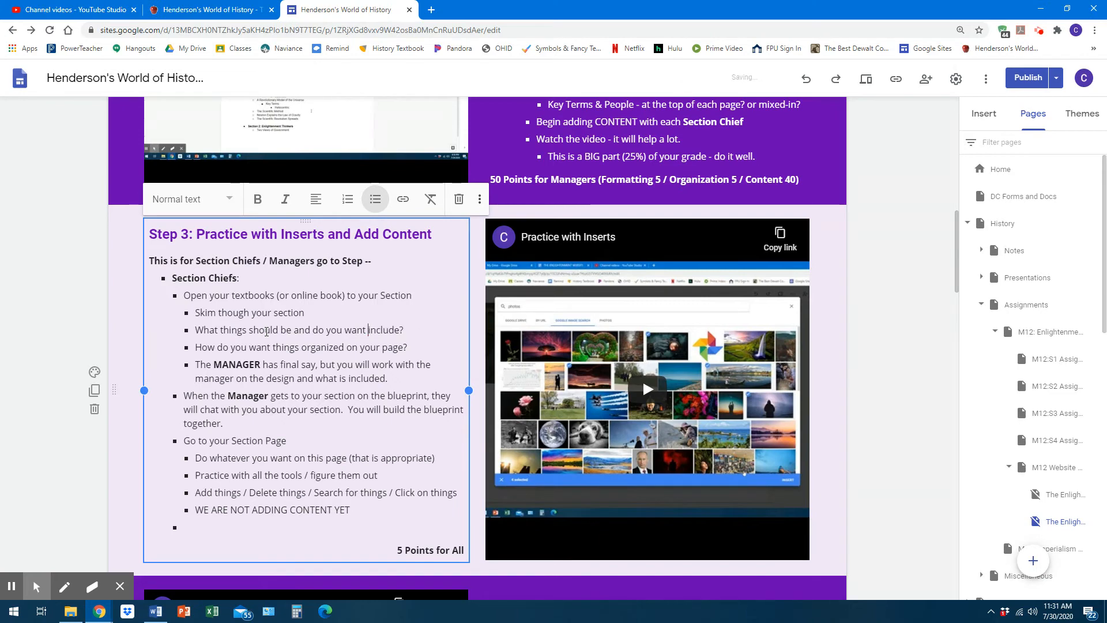
pyautogui.press('Right')
pyautogui.press('Right')
pyautogui.write('d')
pyautogui.click(366, 330)
pyautogui.write('to be')
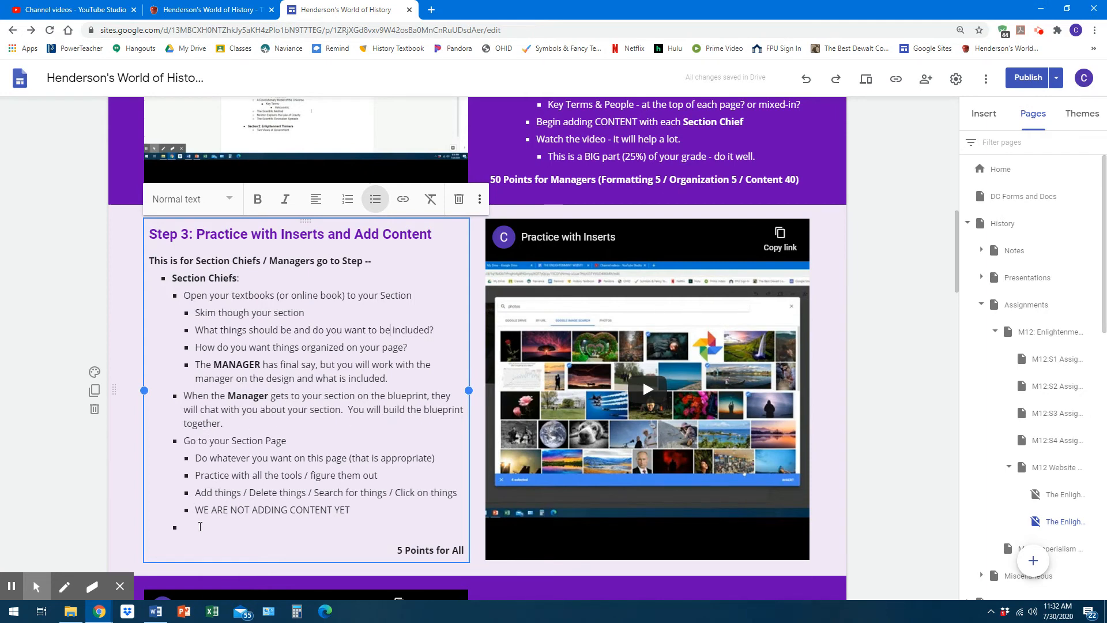
pyautogui.press('BackSpace')
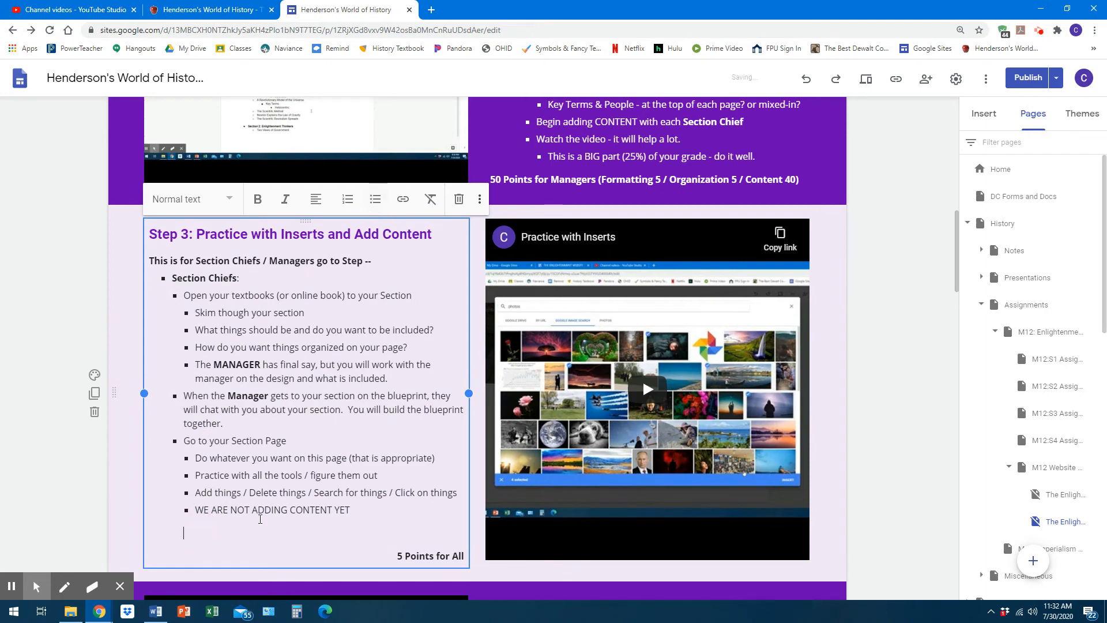
pyautogui.press('BackSpace')
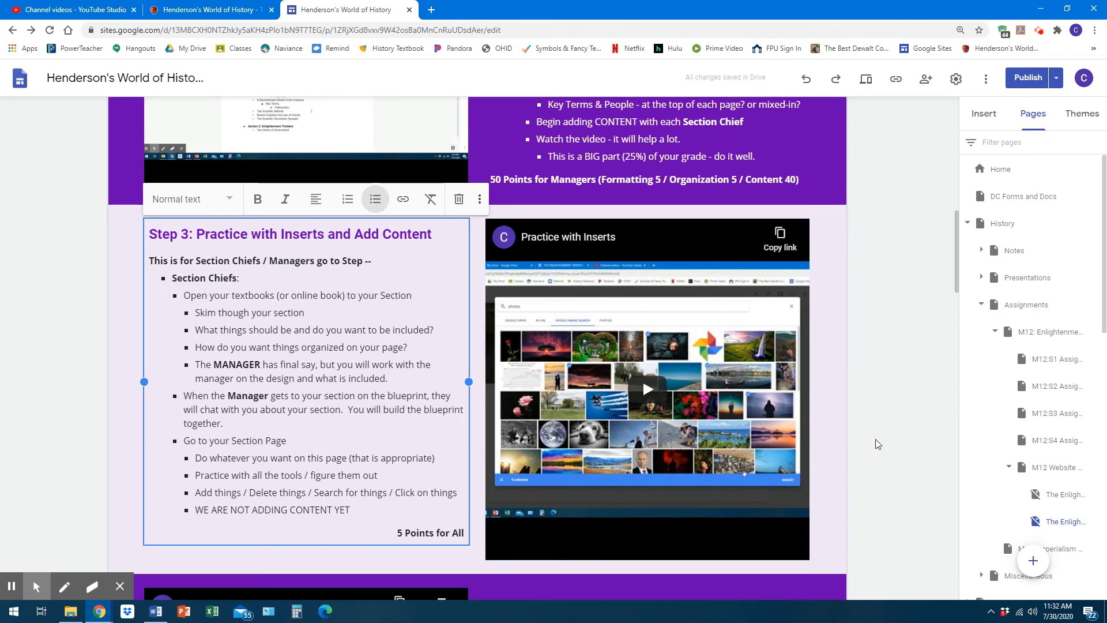
# Replace the lowercase "manager" in the Step 3 final say bullet with a bold, capitalized "Manager".
pyautogui.scroll(3, 875, 438)
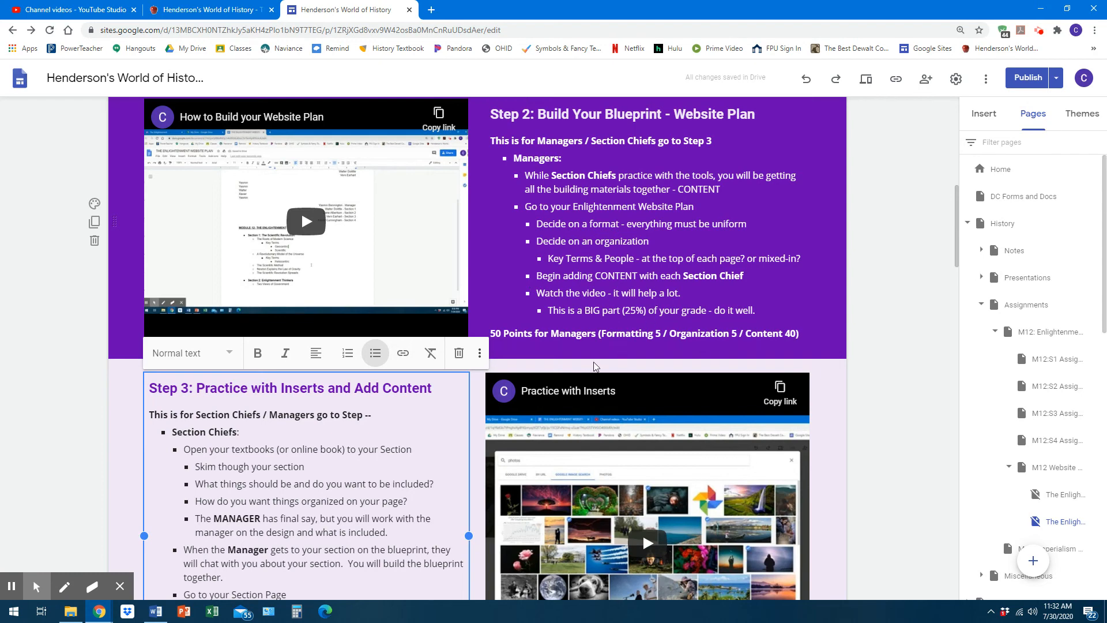
pyautogui.scroll(-1, 165, 419)
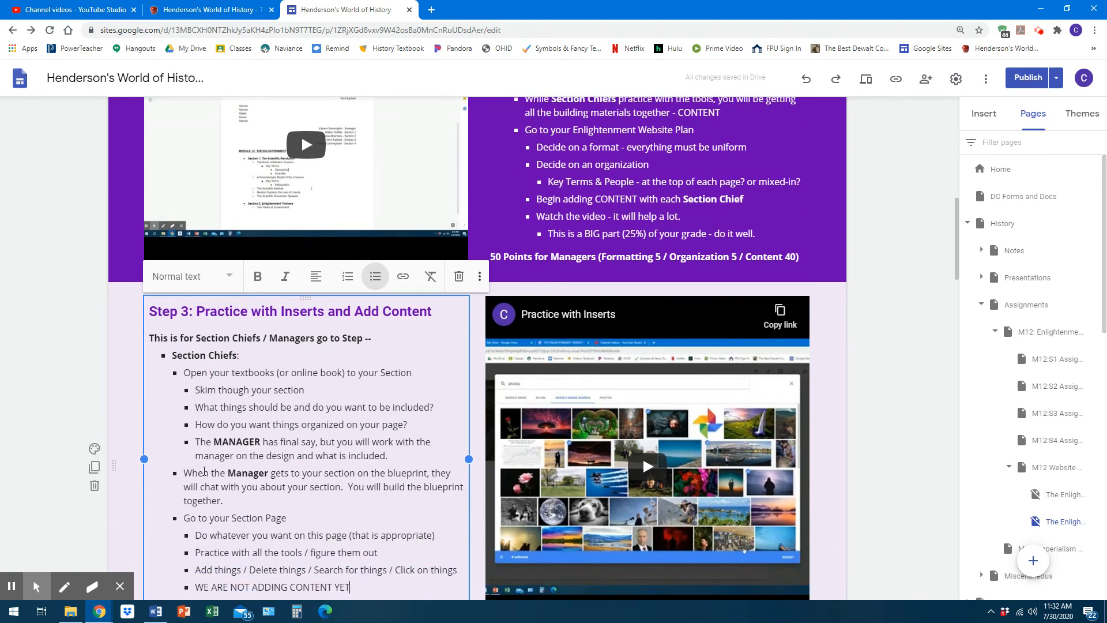
pyautogui.rightClick(198, 457)
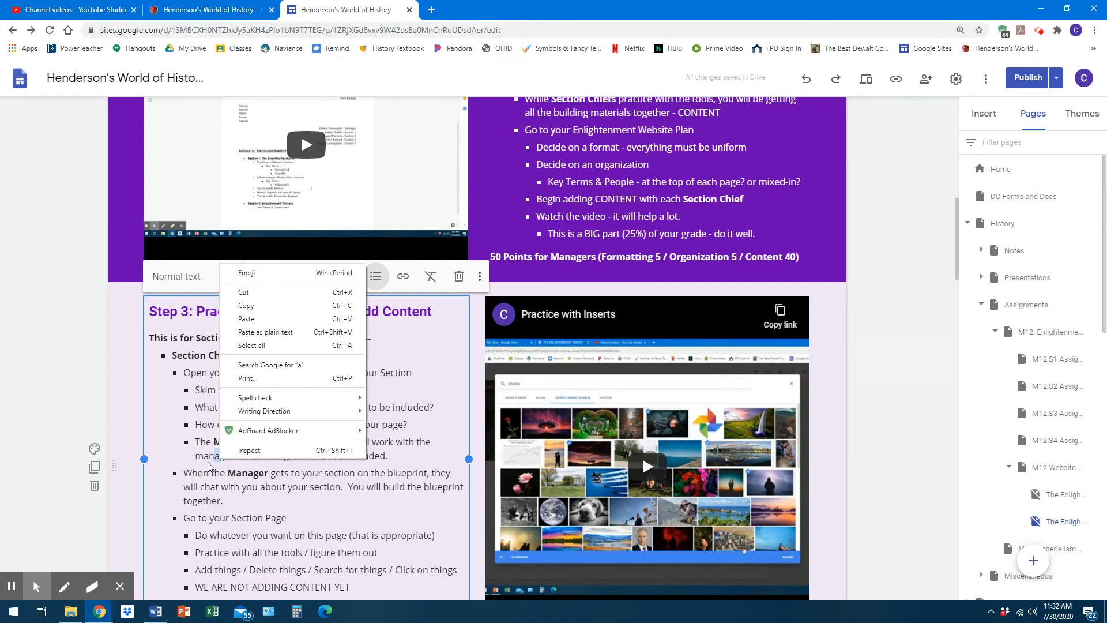
pyautogui.click(198, 456)
pyautogui.moveTo(198, 456); pyautogui.dragTo(233, 457)
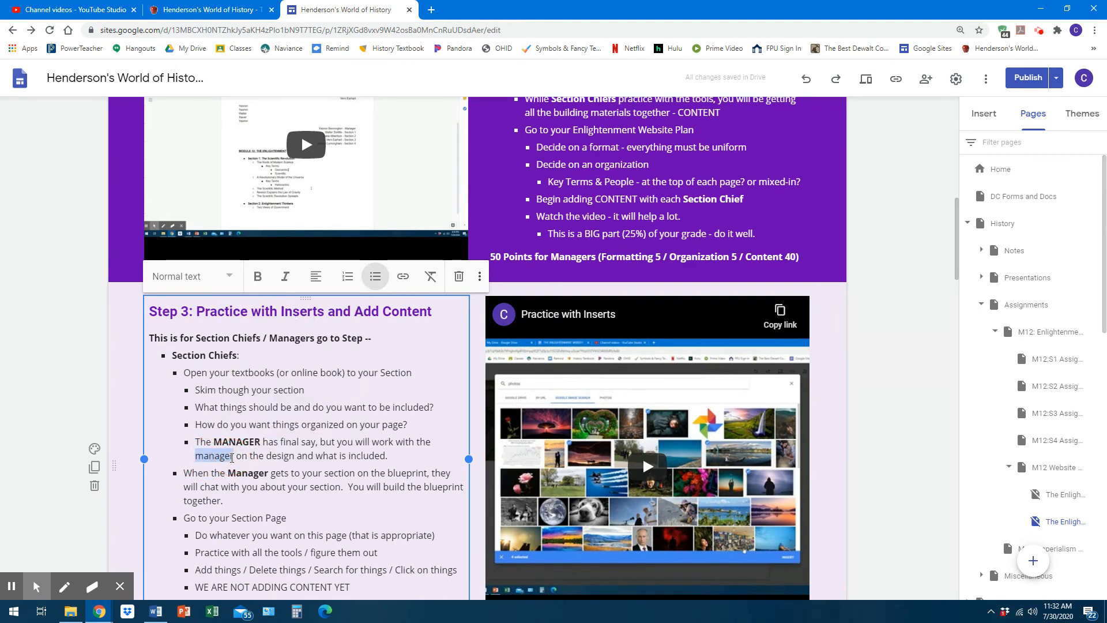
pyautogui.hotkey('ctrl', 'b')
pyautogui.write('Manager')
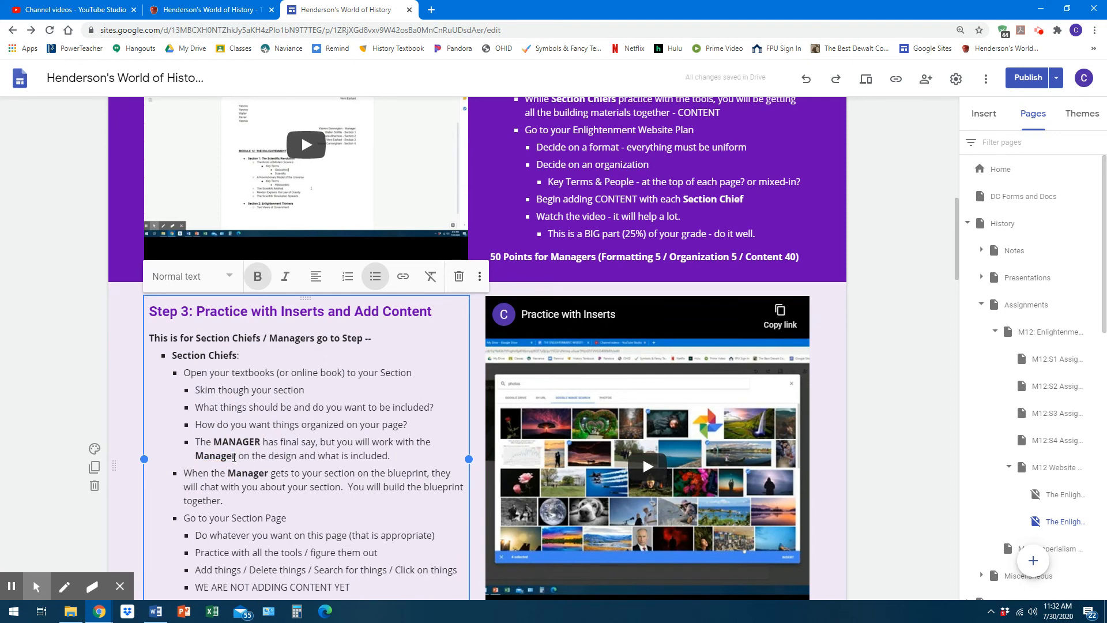
pyautogui.scroll(-1, 232, 455)
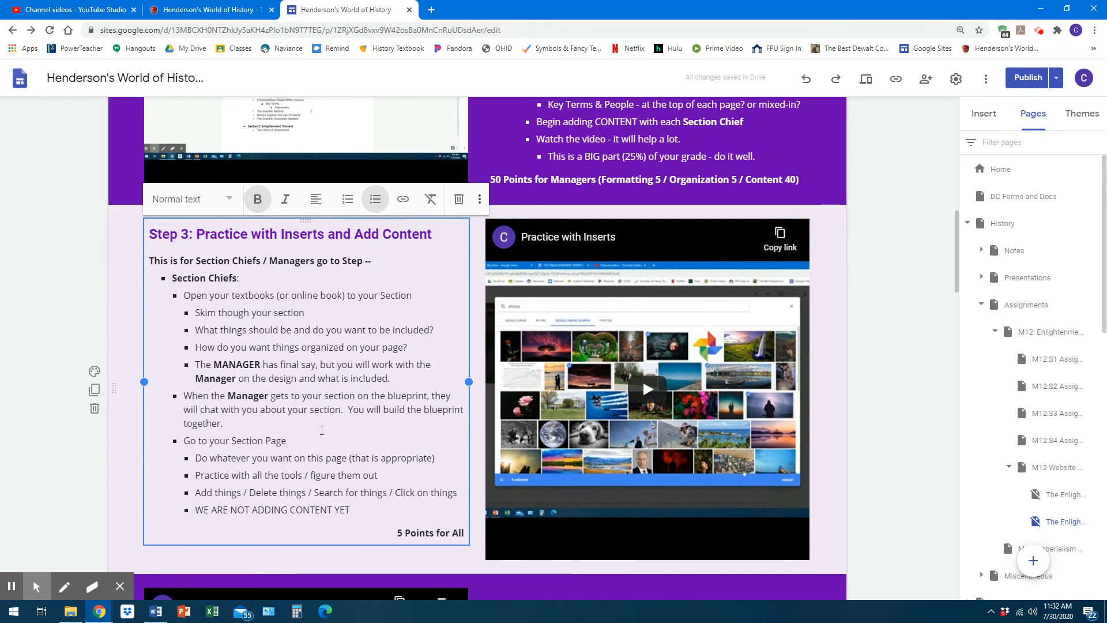
pyautogui.scroll(1, 322, 430)
pyautogui.scroll(7, 322, 430)
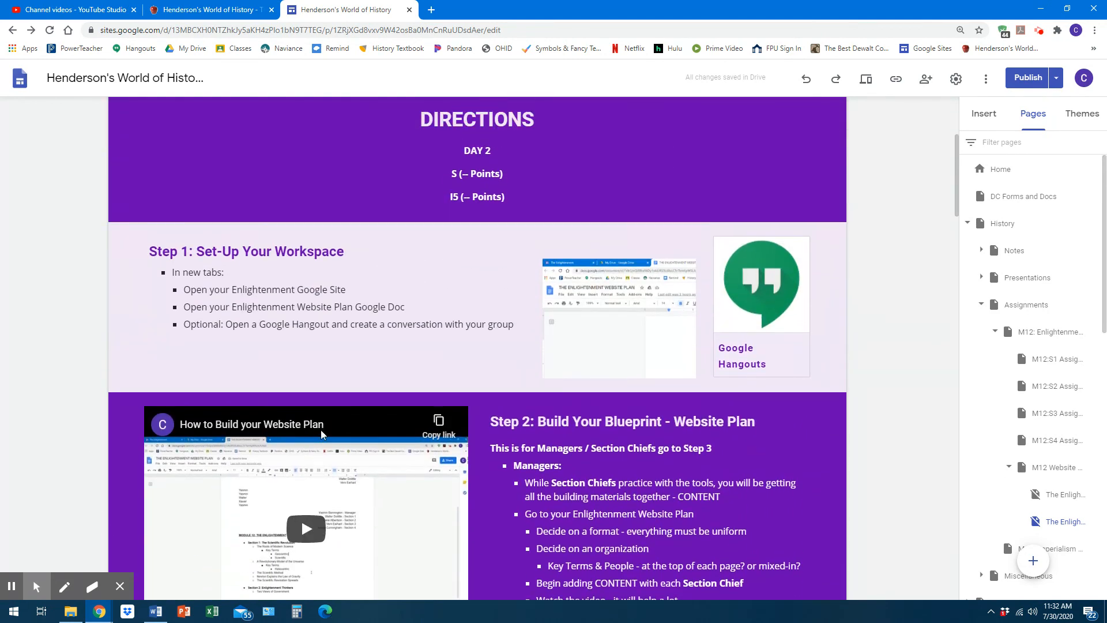
# Change the opening bullet of Step 1: Set-Up Your Workspace to read "All Students, in new tabs:".
pyautogui.click(176, 276)
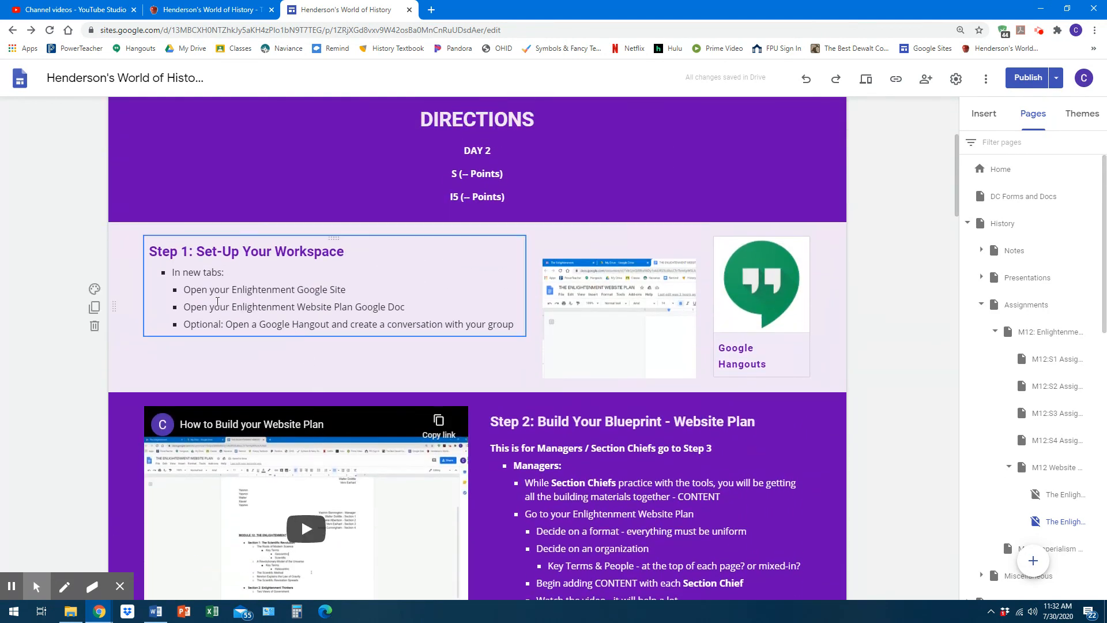
pyautogui.click(173, 273)
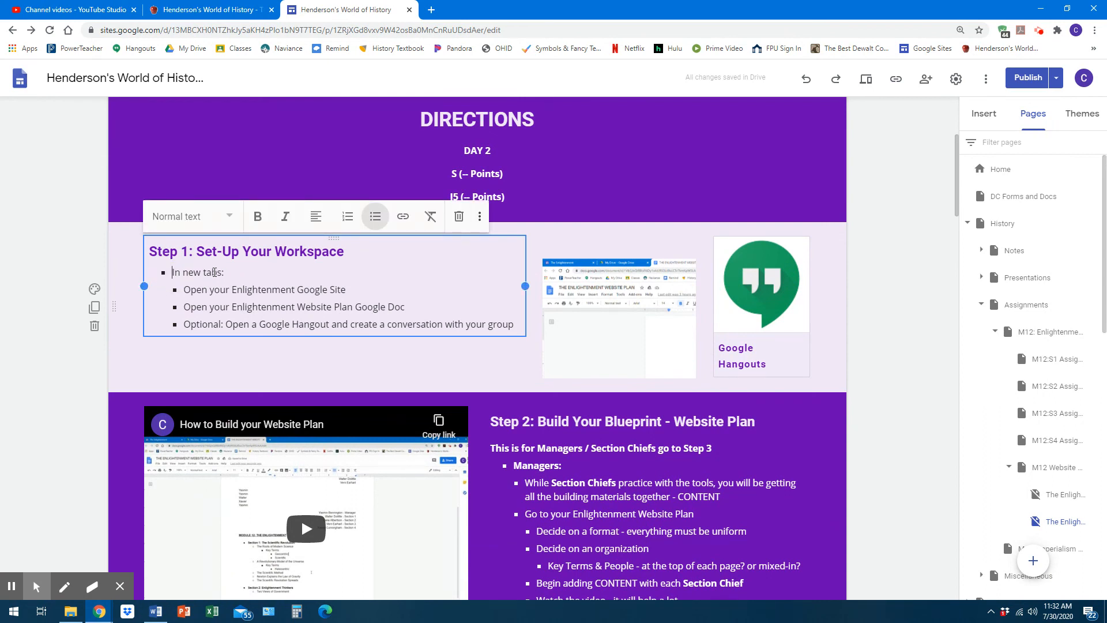
pyautogui.write('All Studen')
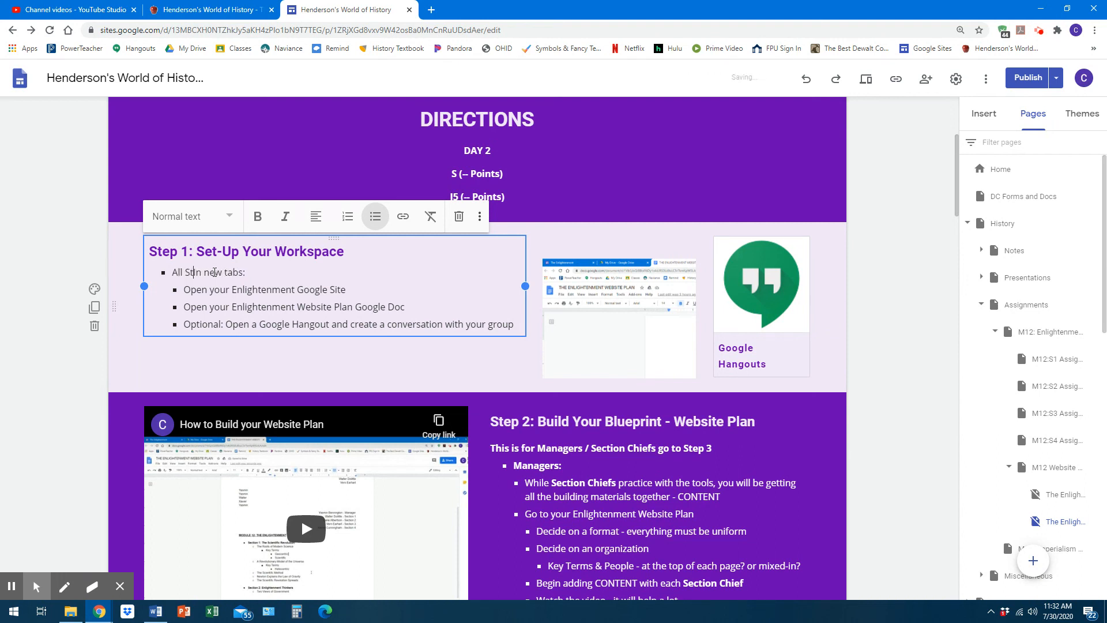
pyautogui.write('ts')
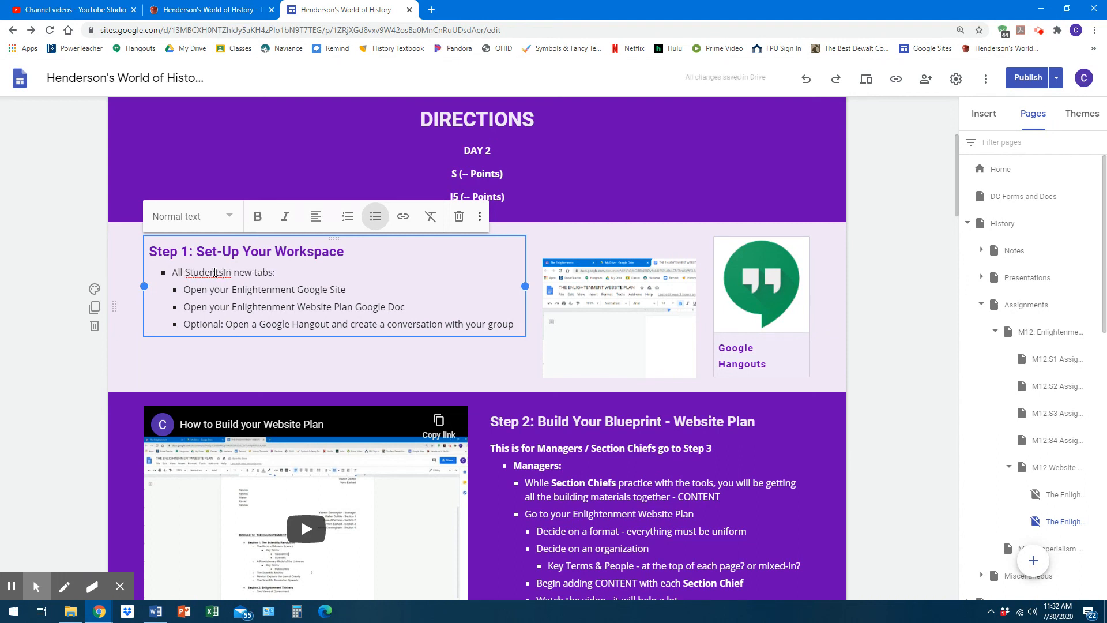
pyautogui.write(',')
pyautogui.press('Delete')
pyautogui.write('i')
pyautogui.click(921, 339)
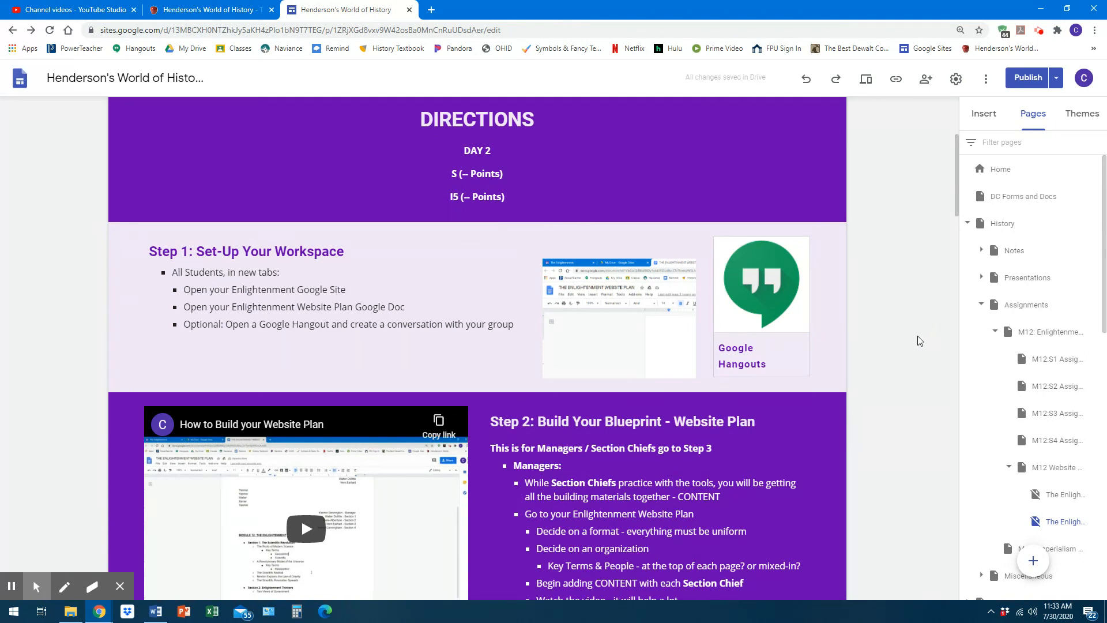
pyautogui.scroll(-4, 914, 335)
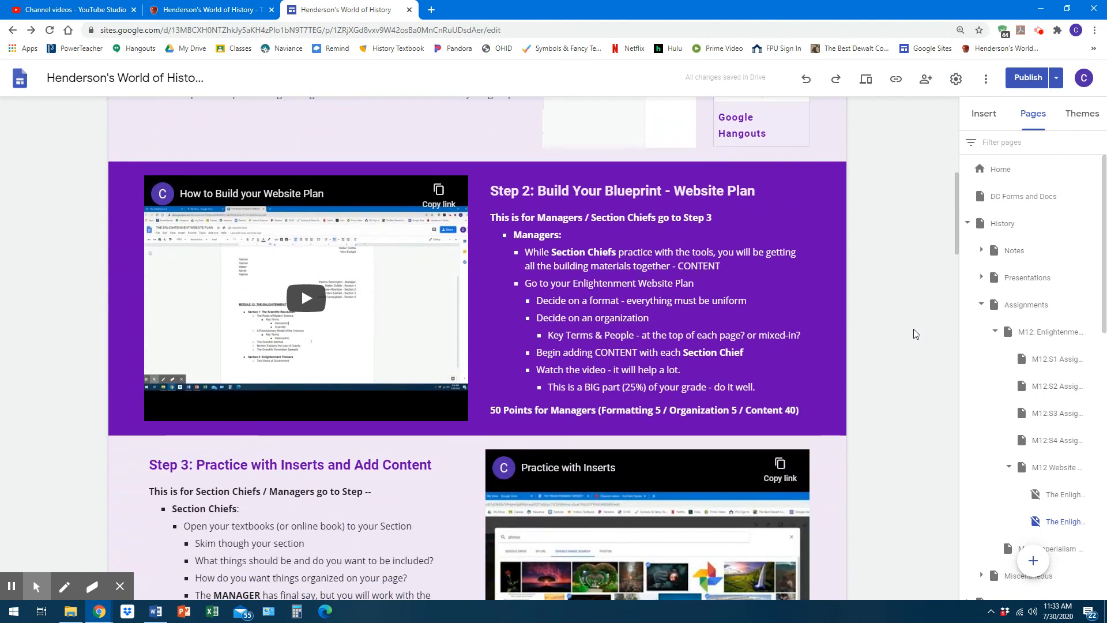